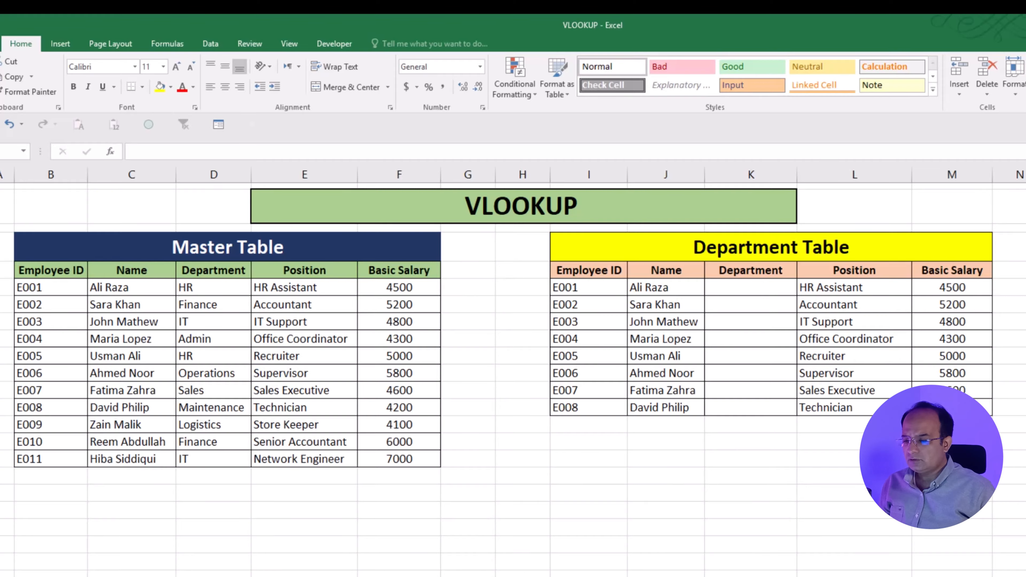
pyautogui.hotkey('ctrl', 'pagedown')
pyautogui.click(784, 510)
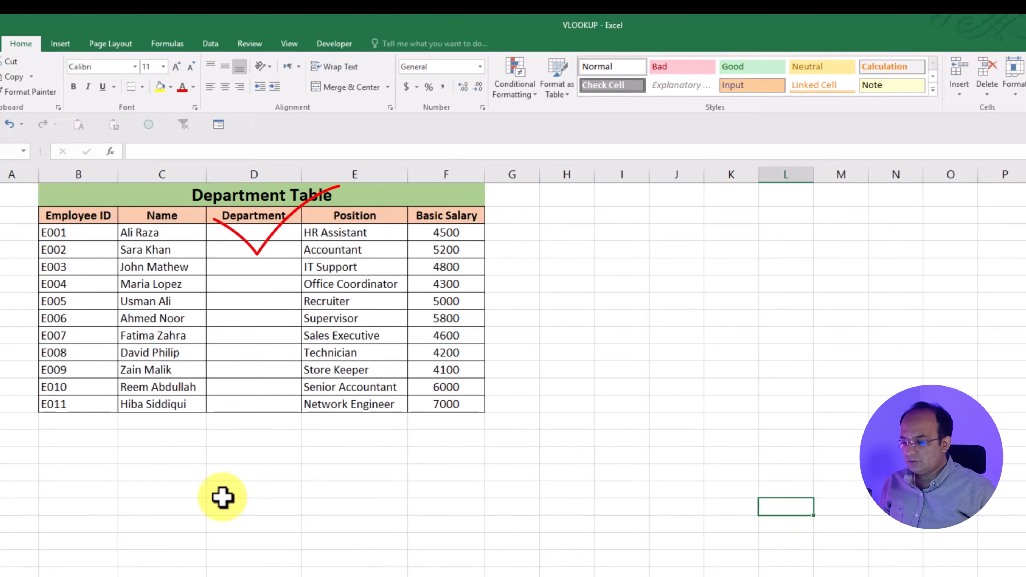
pyautogui.hotkey('ctrl', 'pageup')
pyautogui.click(805, 572)
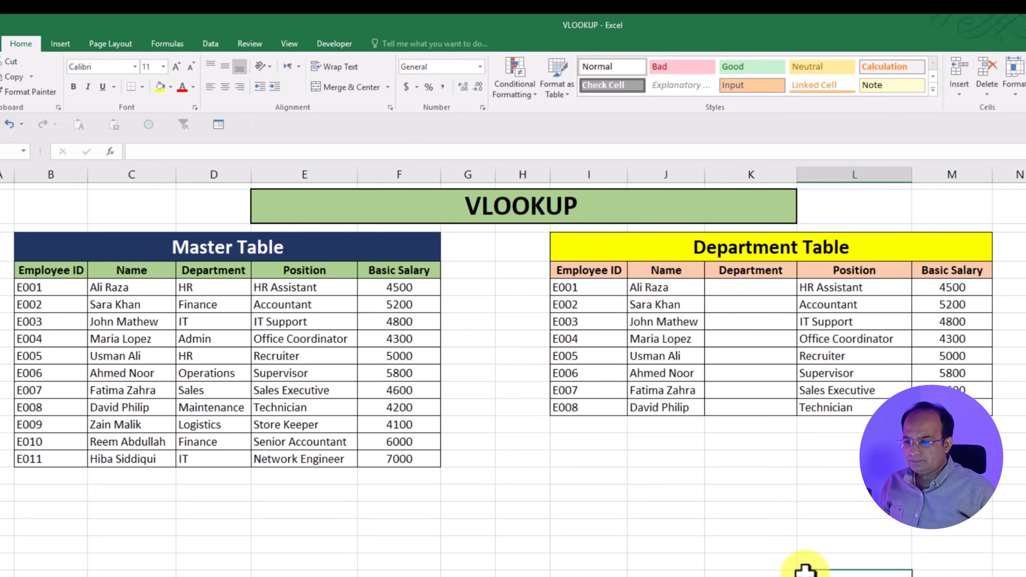
pyautogui.click(213, 493)
pyautogui.click(782, 459)
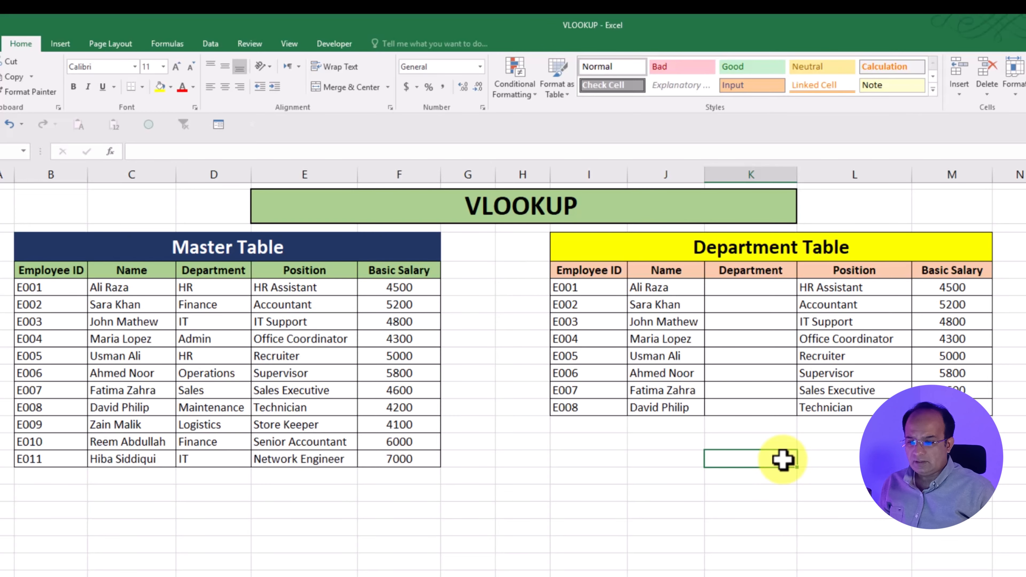
# - Start a VLOOKUP formula in K6 with I6:I13 as the lookup value and the Master Table range B5:F16 as the table array
pyautogui.click(767, 286)
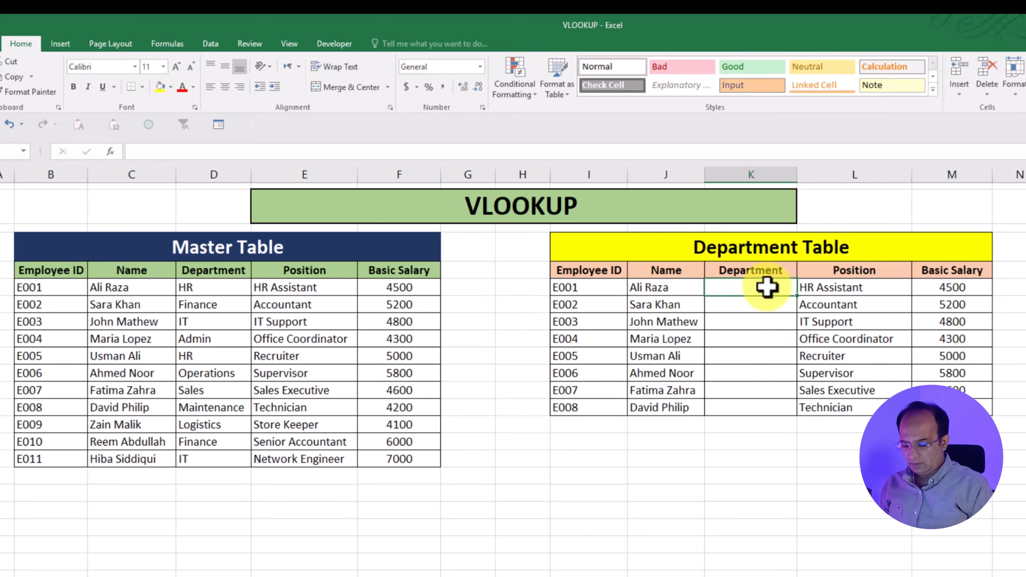
pyautogui.write('=V')
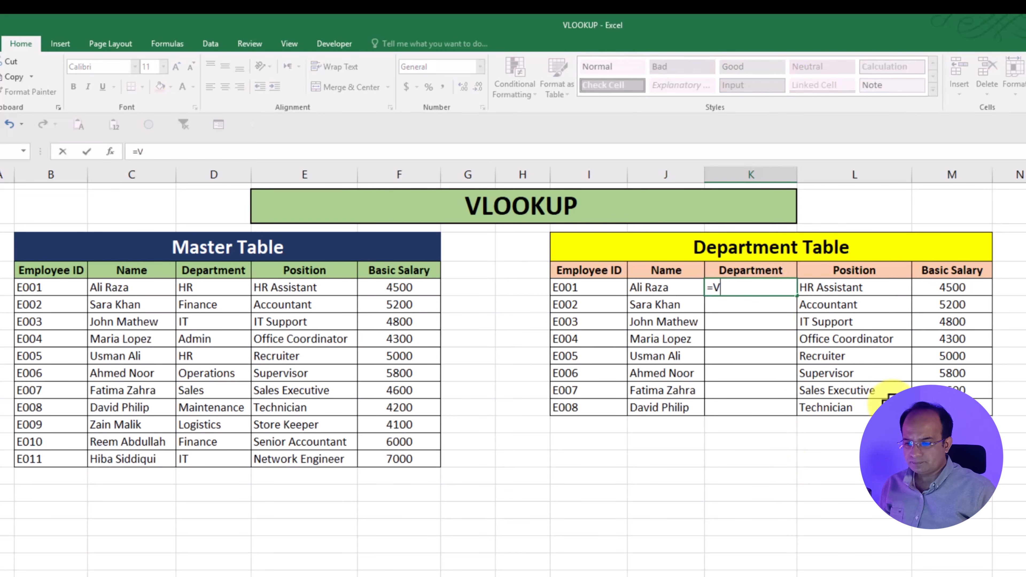
pyautogui.doubleClick(744, 370)
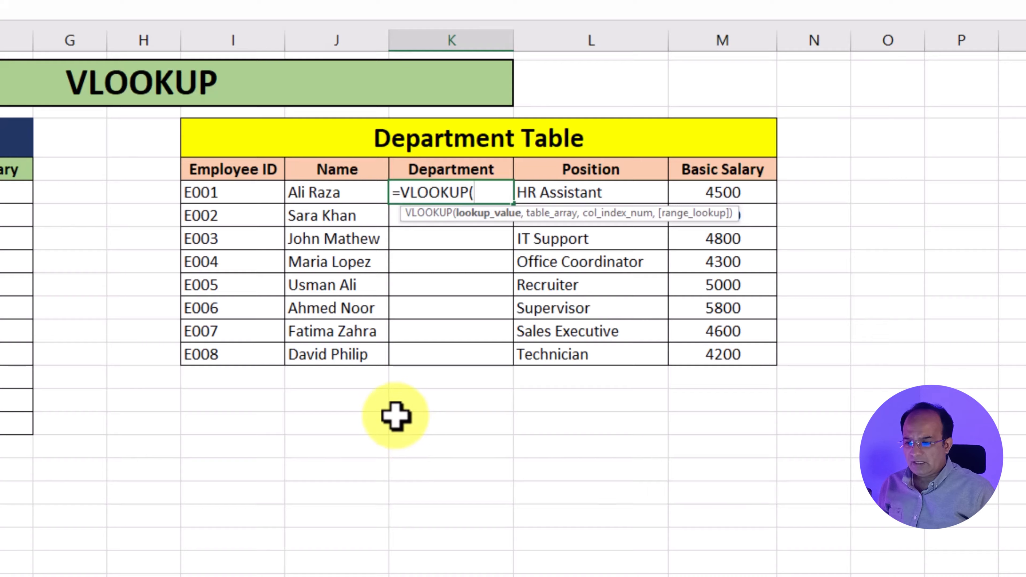
pyautogui.moveTo(241, 194); pyautogui.dragTo(241, 363)
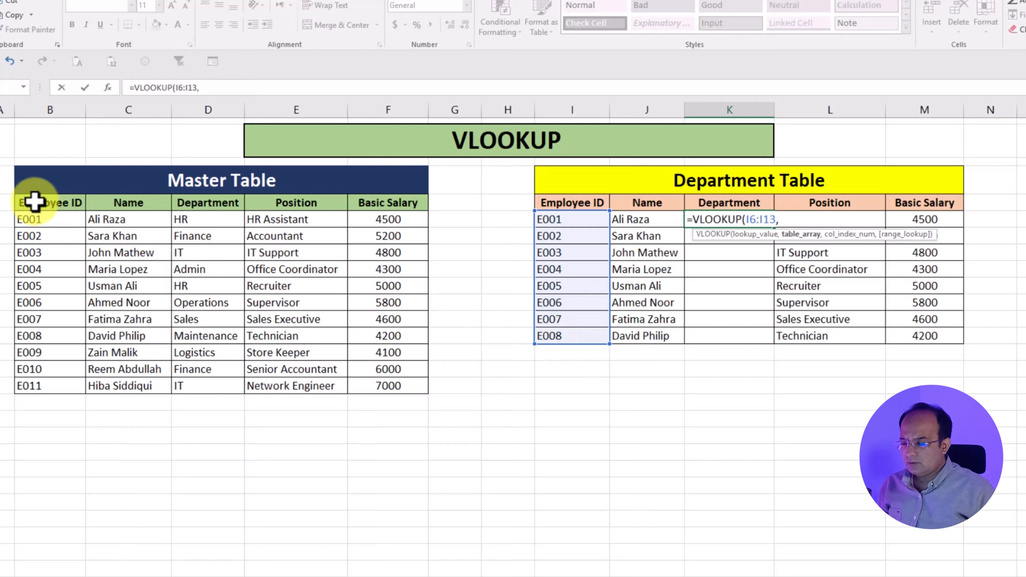
pyautogui.write(',')
pyautogui.click(33, 202)
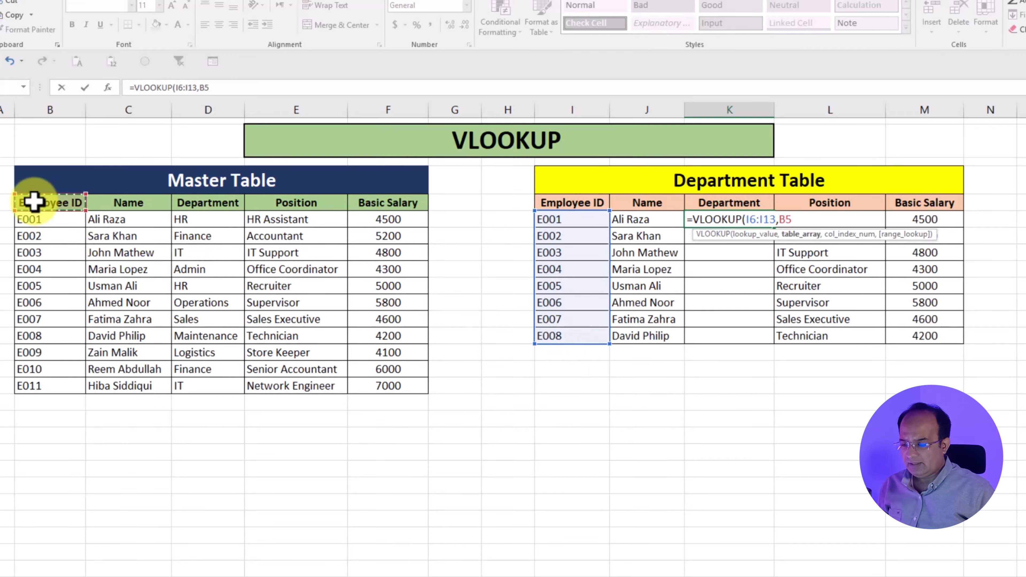
pyautogui.moveTo(33, 202); pyautogui.dragTo(203, 204)
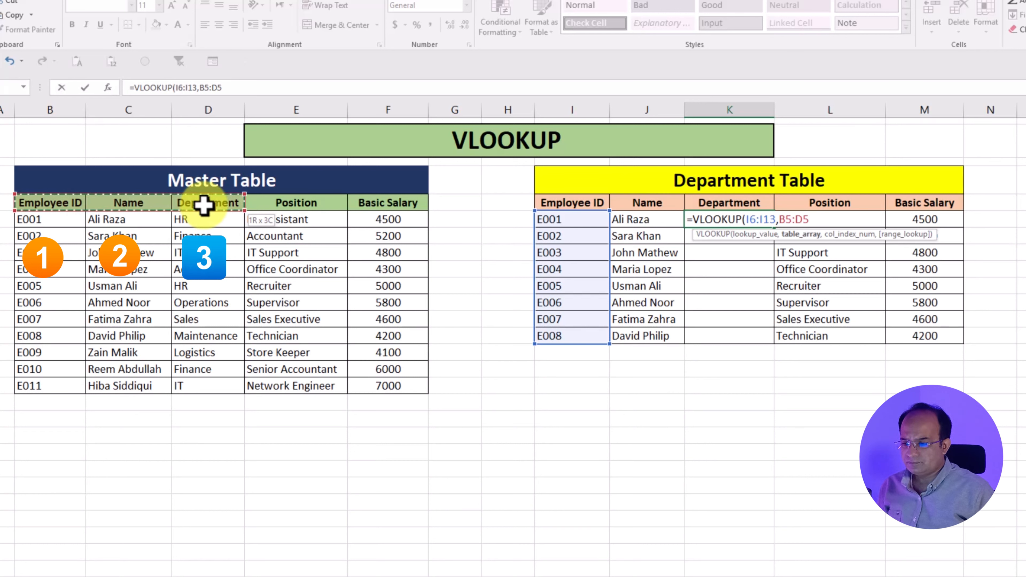
pyautogui.moveTo(277, 209); pyautogui.dragTo(385, 386)
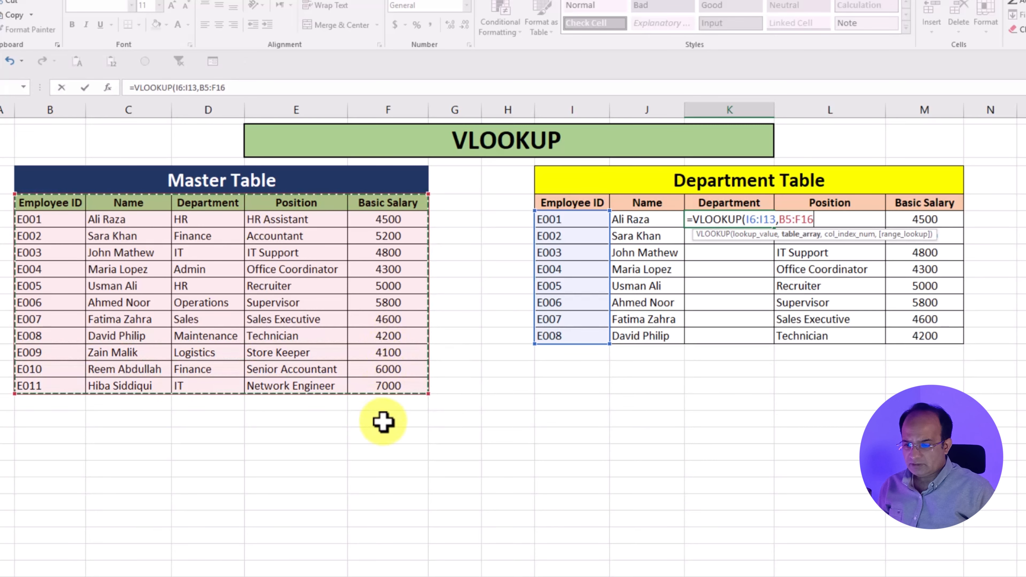
pyautogui.write(',')
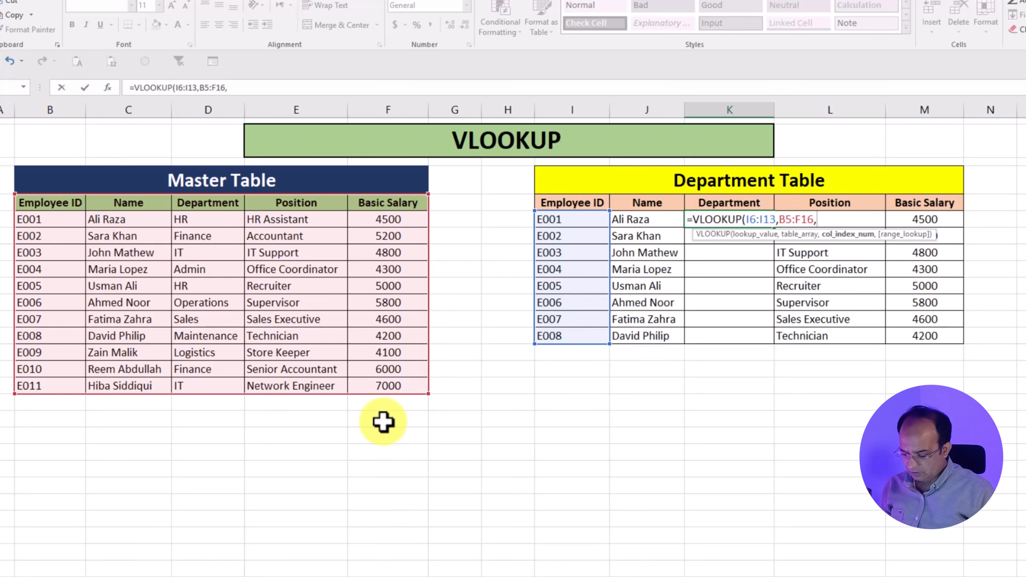
# - Complete the K6 VLOOKUP with column index 3 and exact match (FALSE), and enter the formula
pyautogui.write('3,')
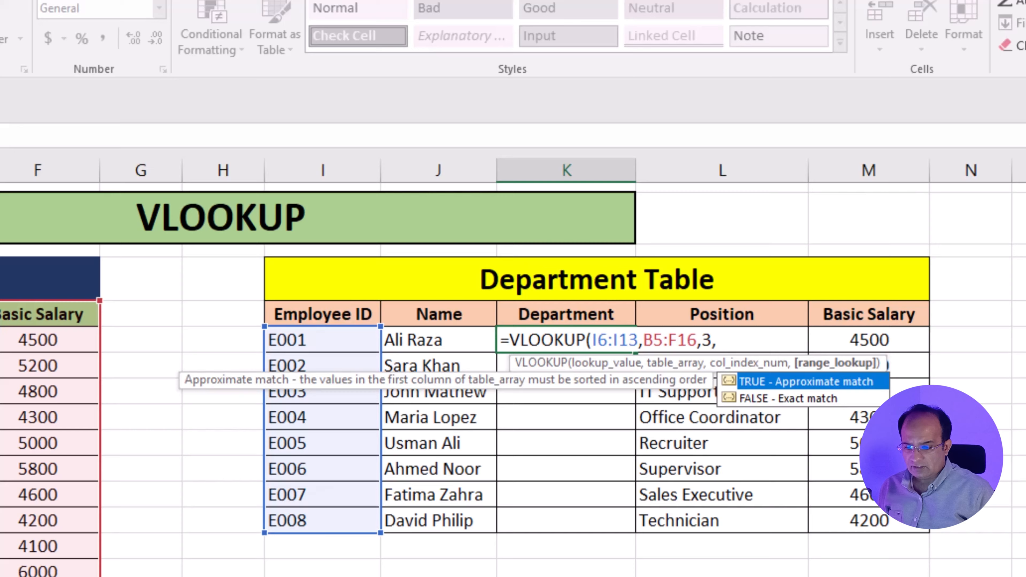
pyautogui.click(812, 401)
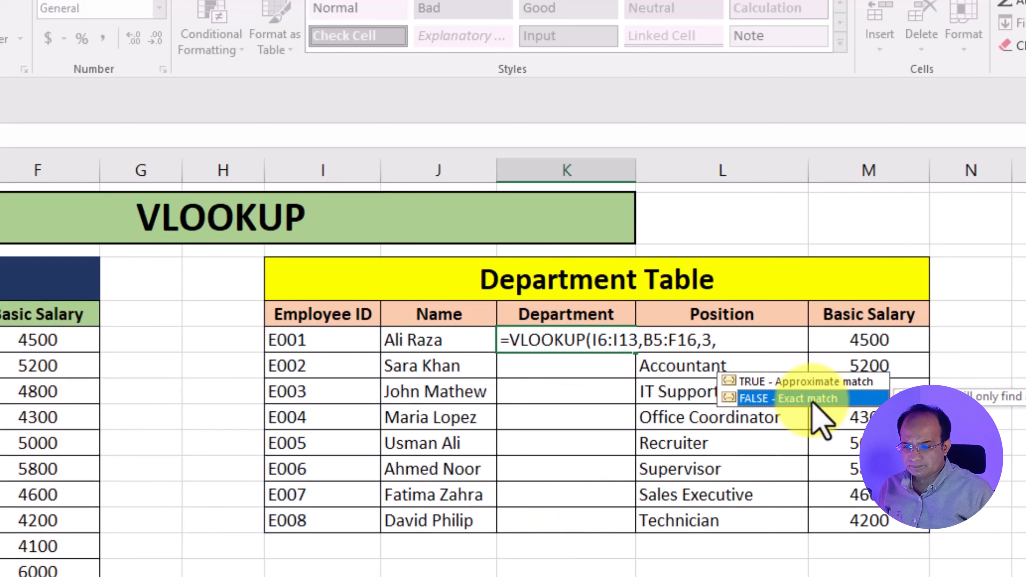
pyautogui.doubleClick(783, 399)
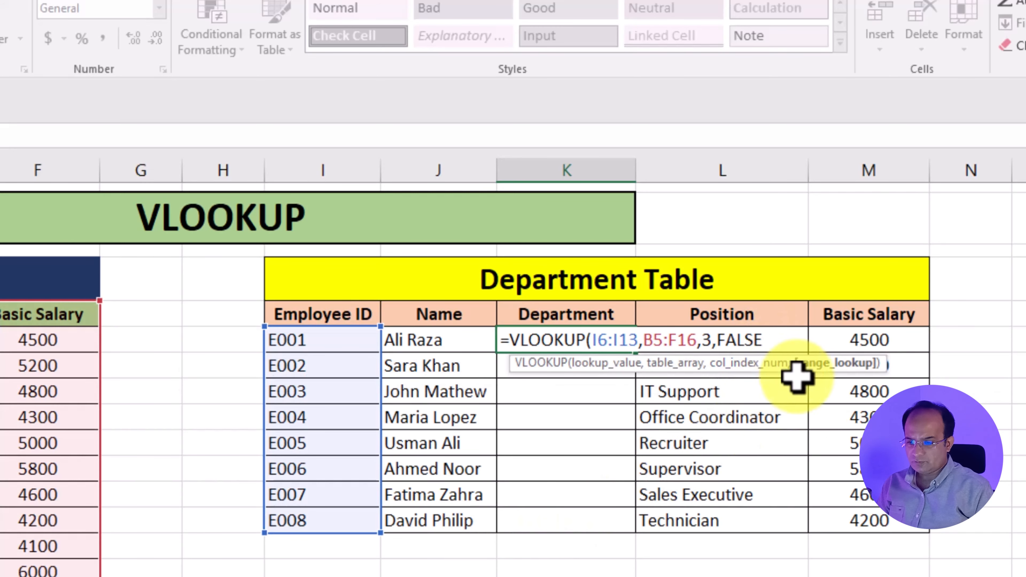
pyautogui.write(')')
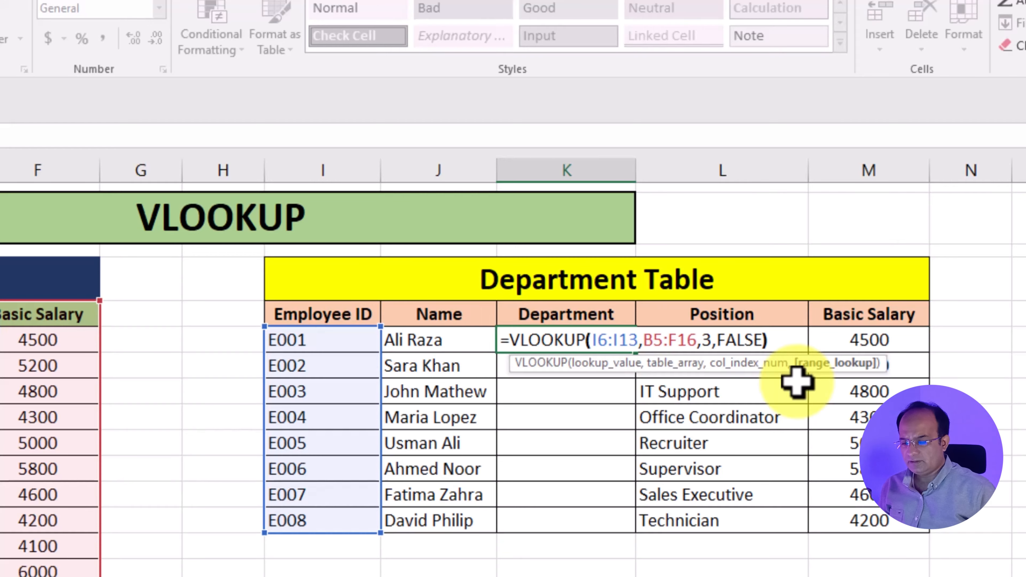
pyautogui.press('Return')
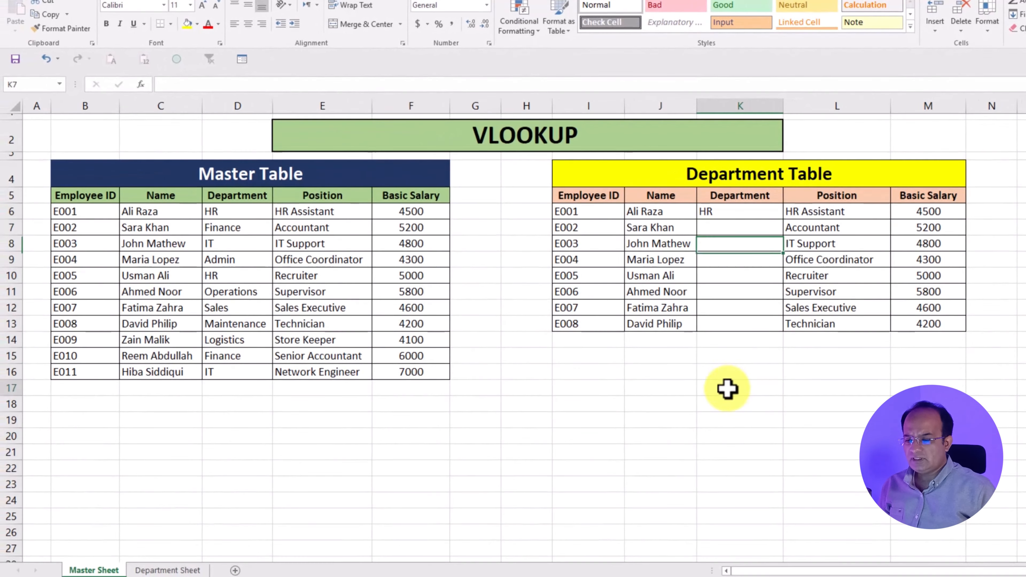
pyautogui.click(729, 388)
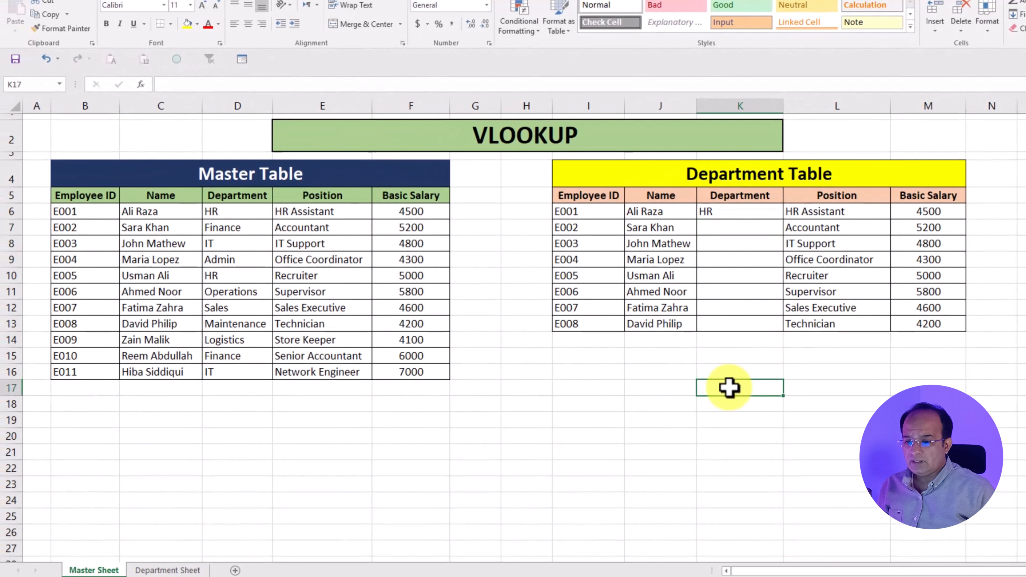
pyautogui.click(85, 211)
pyautogui.press('Right')
pyautogui.press('Right')
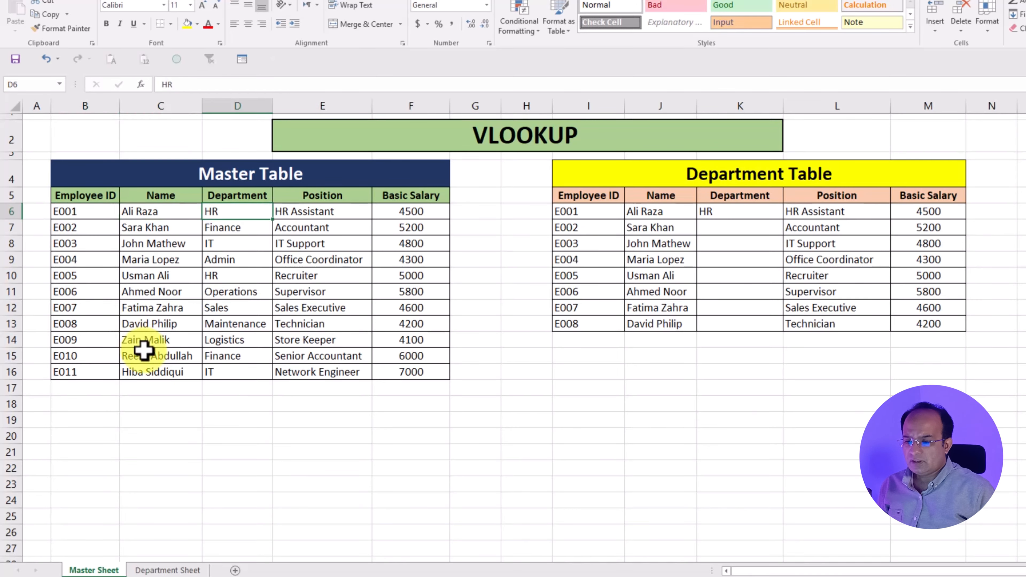
pyautogui.click(704, 370)
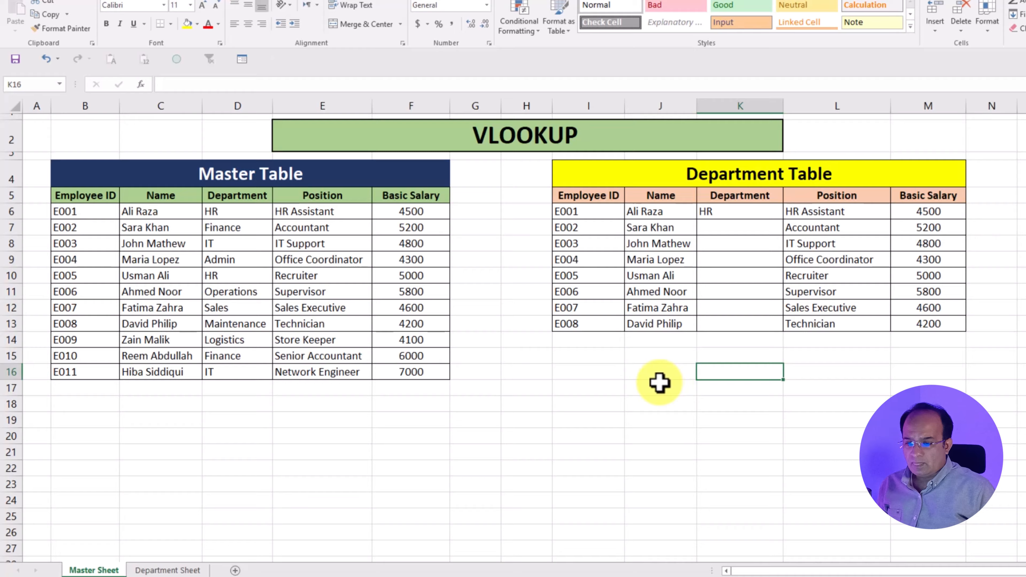
# - Fill the K6 formula down the Department column through K13 for the remaining employees
pyautogui.click(763, 212)
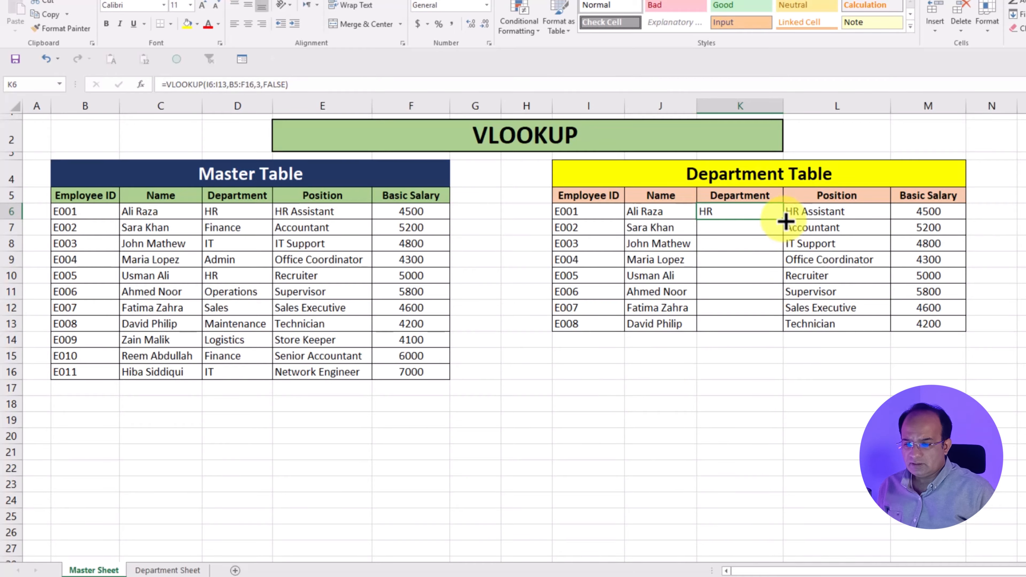
pyautogui.doubleClick(785, 222)
pyautogui.click(805, 399)
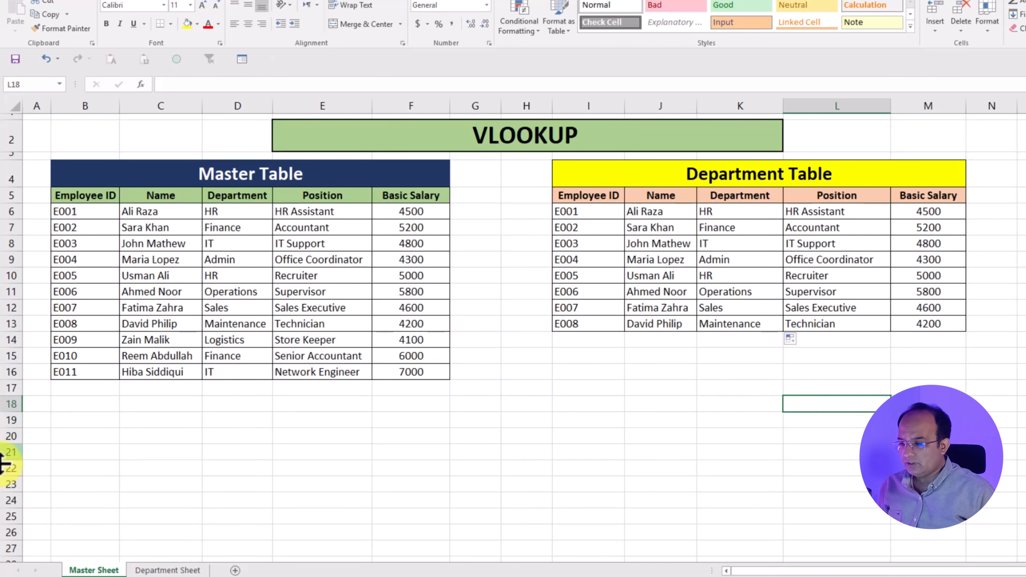
# - On the Department Sheet, start a VLOOKUP formula in D3 with B3:B13 as the lookup value
pyautogui.click(168, 569)
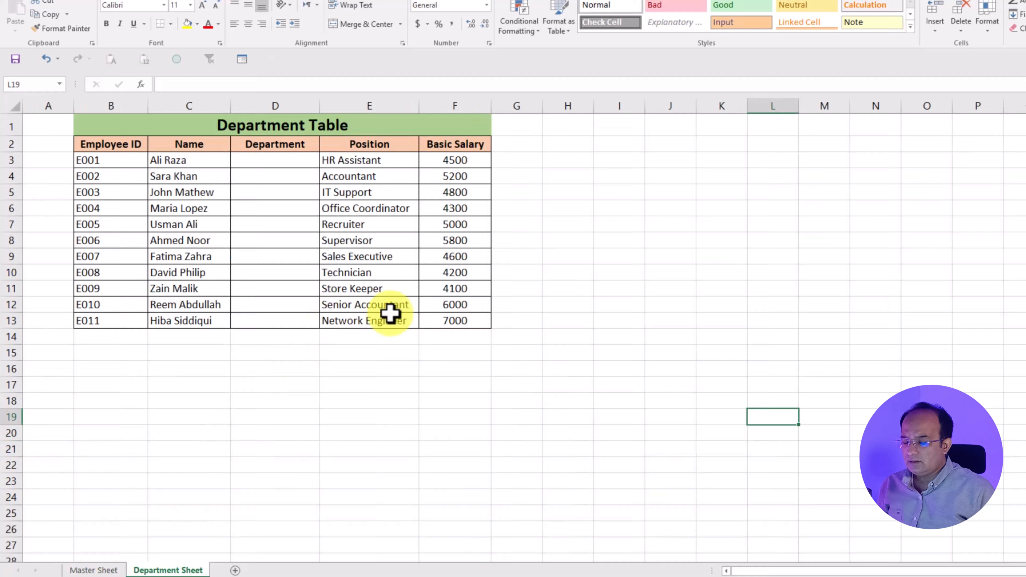
pyautogui.click(699, 233)
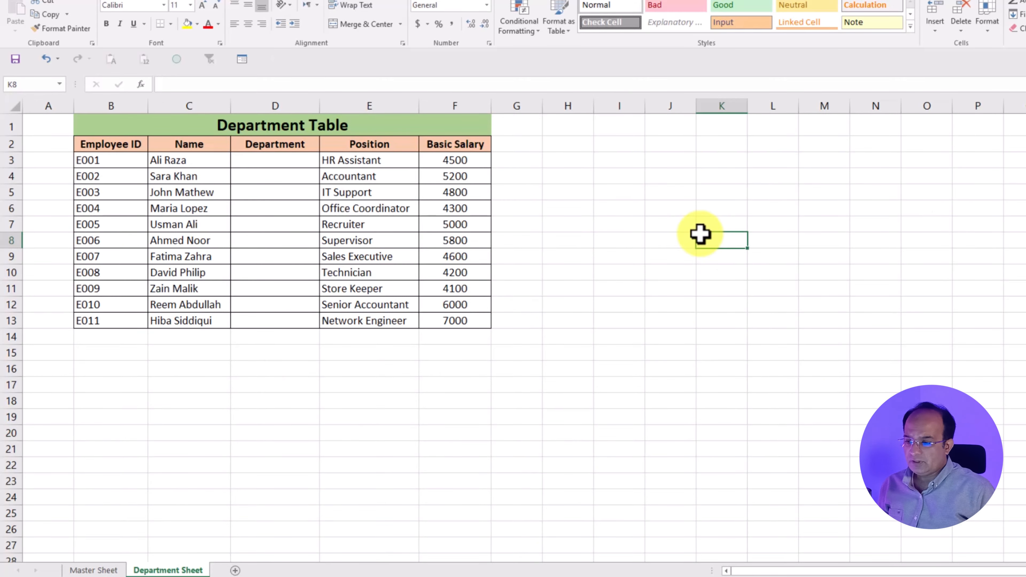
pyautogui.click(276, 165)
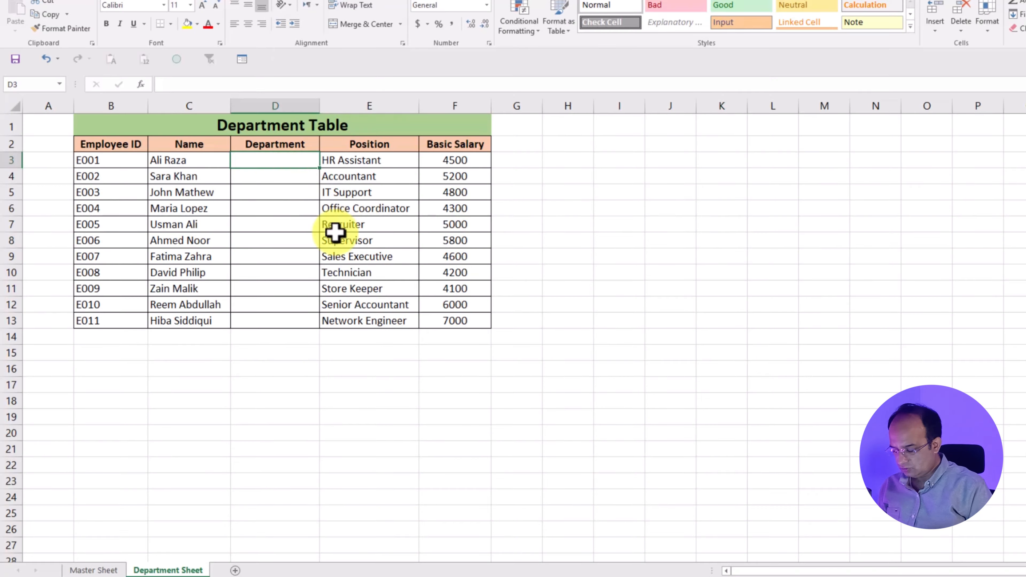
pyautogui.write('=VLOOKUP(')
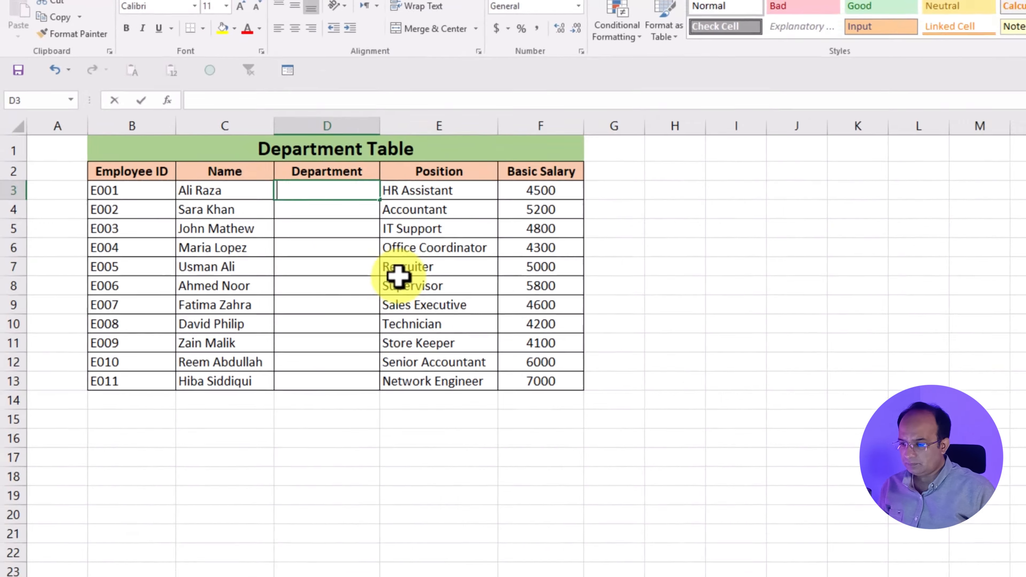
pyautogui.moveTo(121, 190); pyautogui.dragTo(97, 381)
pyautogui.write(',')
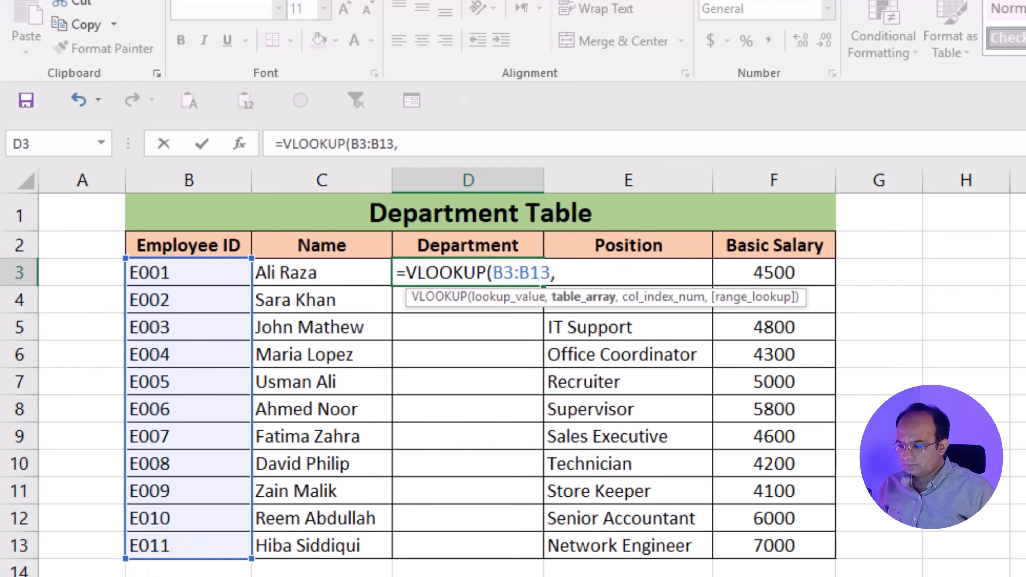
# - Complete the D3 formula with table array 'Master Sheet'!B5:F16, column index 3 and FALSE, and enter it
pyautogui.click(133, 576)
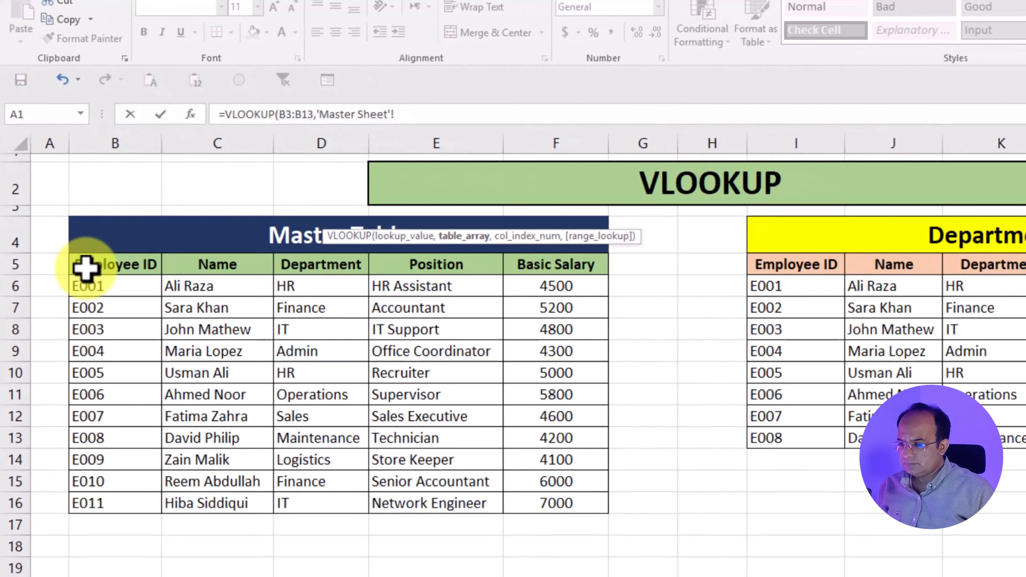
pyautogui.click(109, 338)
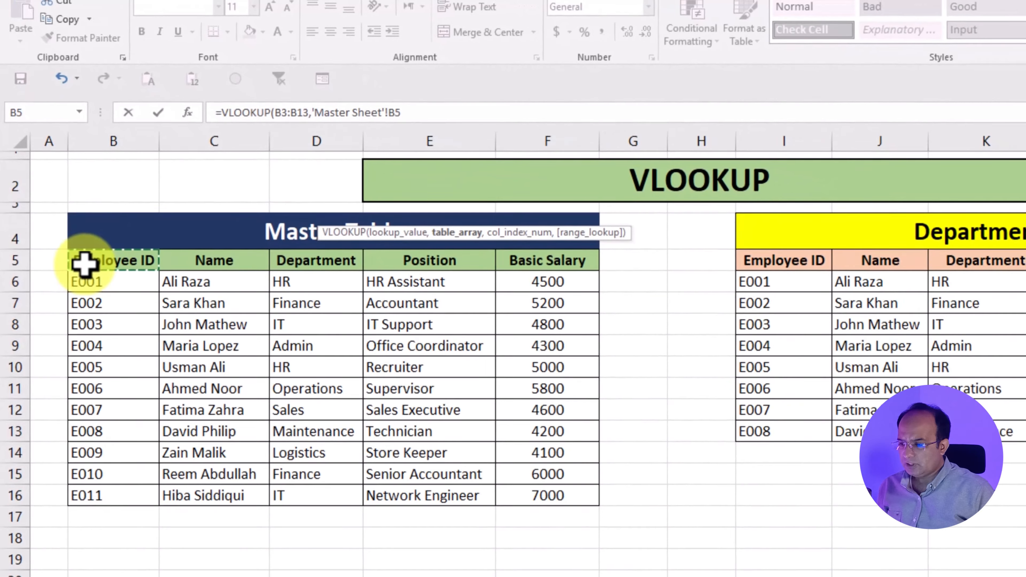
pyautogui.moveTo(84, 263); pyautogui.dragTo(547, 495)
pyautogui.write(',3,FALSE')
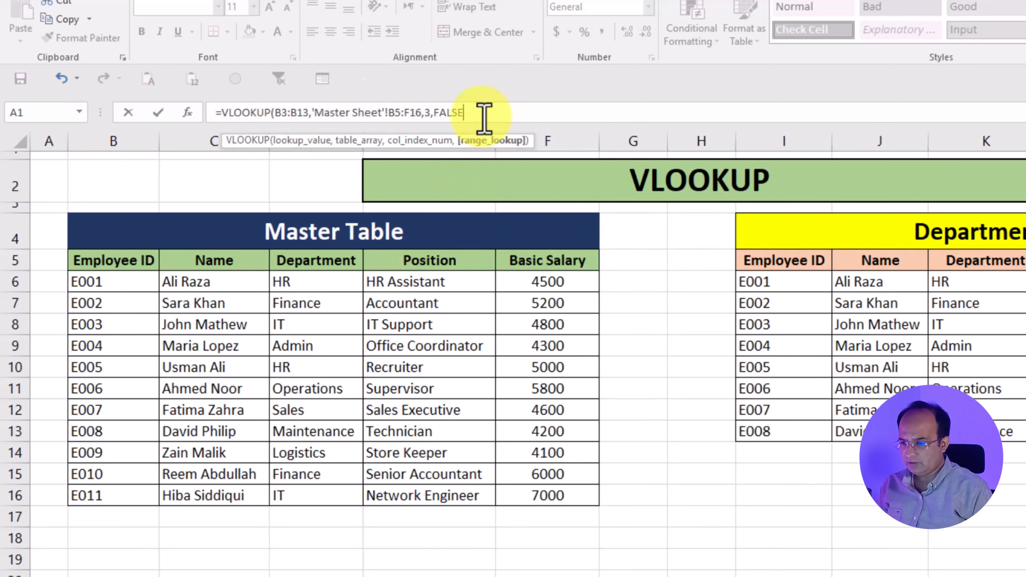
pyautogui.write(')')
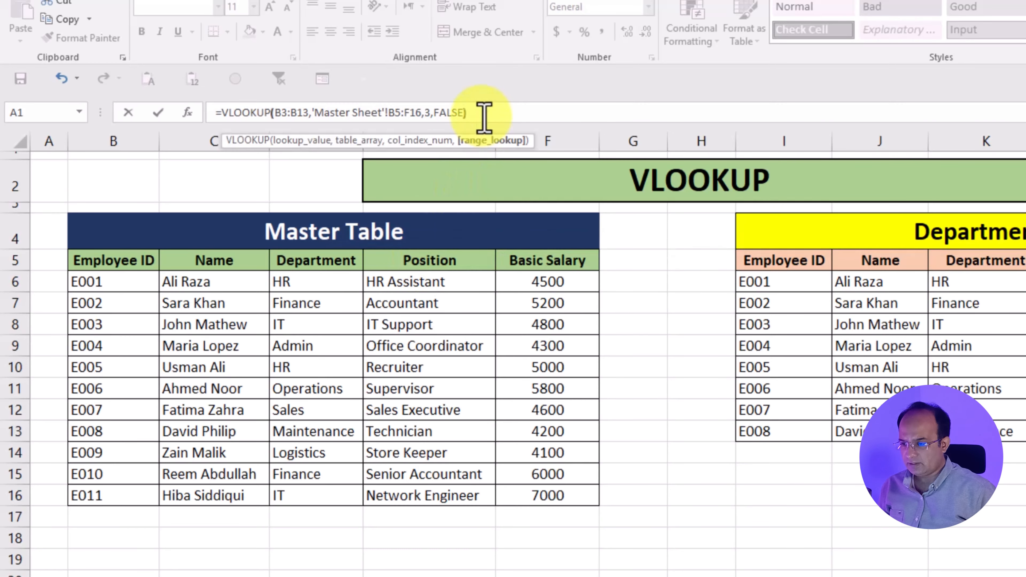
pyautogui.press('Return')
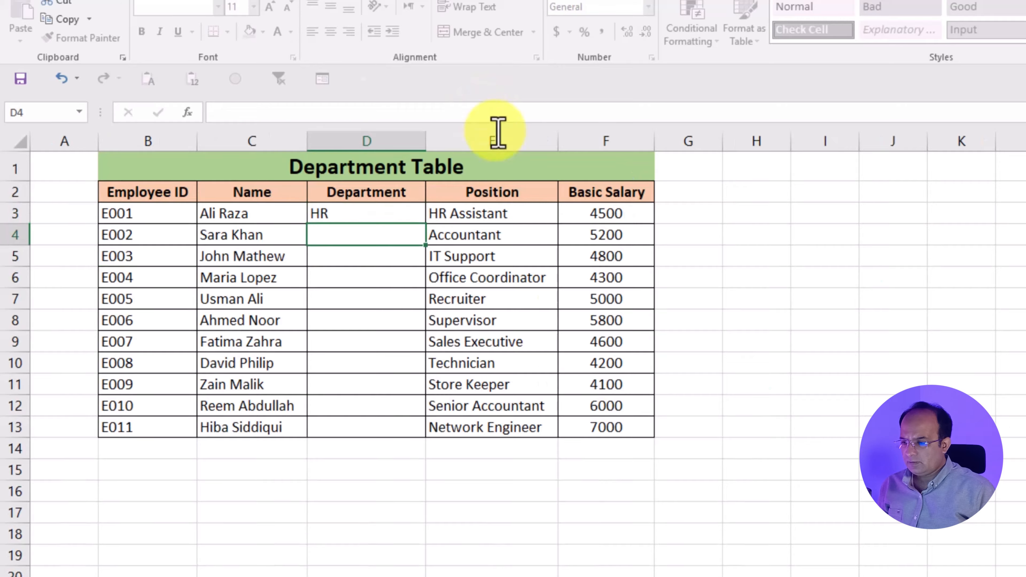
pyautogui.click(982, 275)
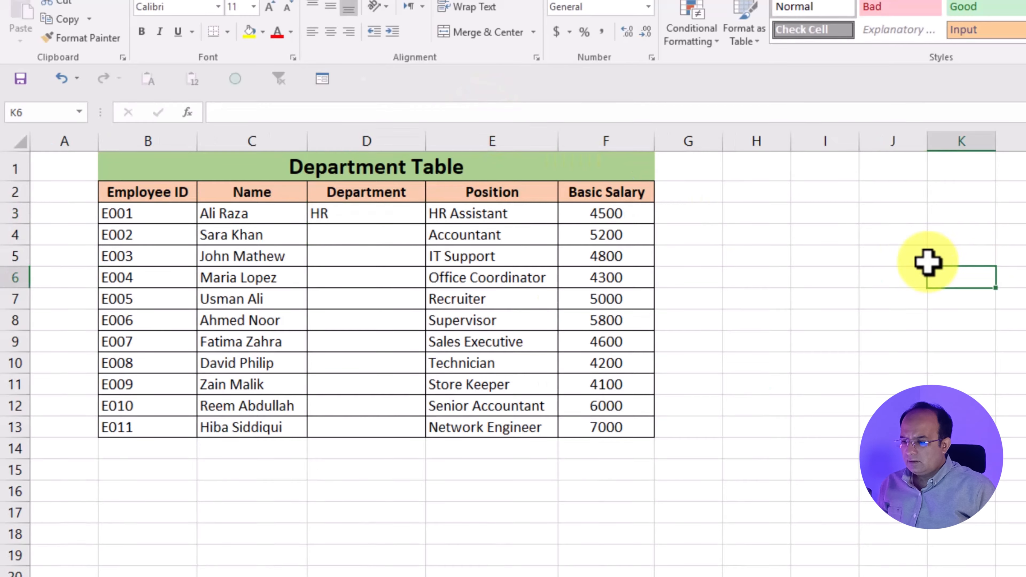
# - Fill the D3 formula down the Department column of the Department Sheet
pyautogui.click(136, 219)
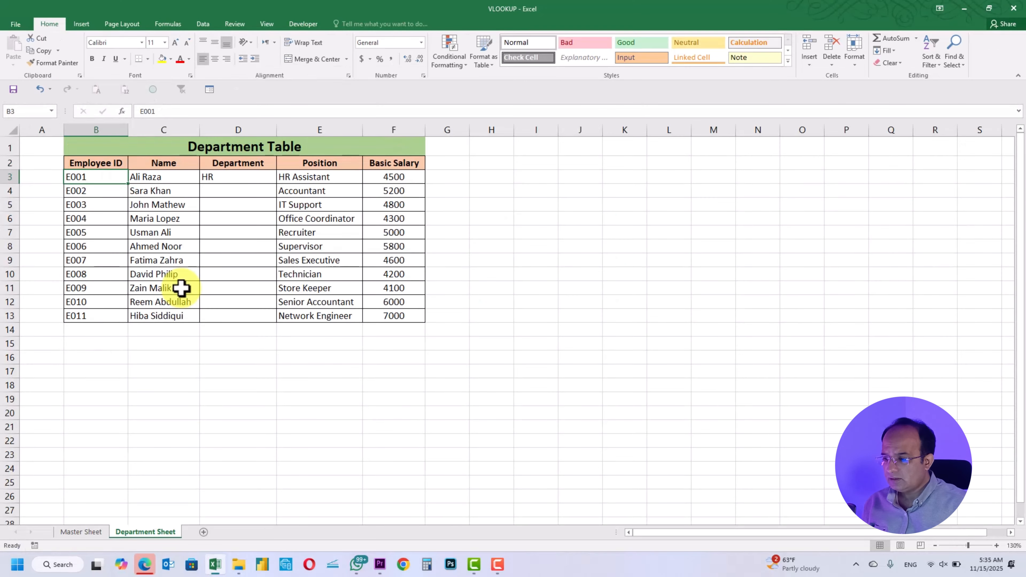
pyautogui.click(258, 178)
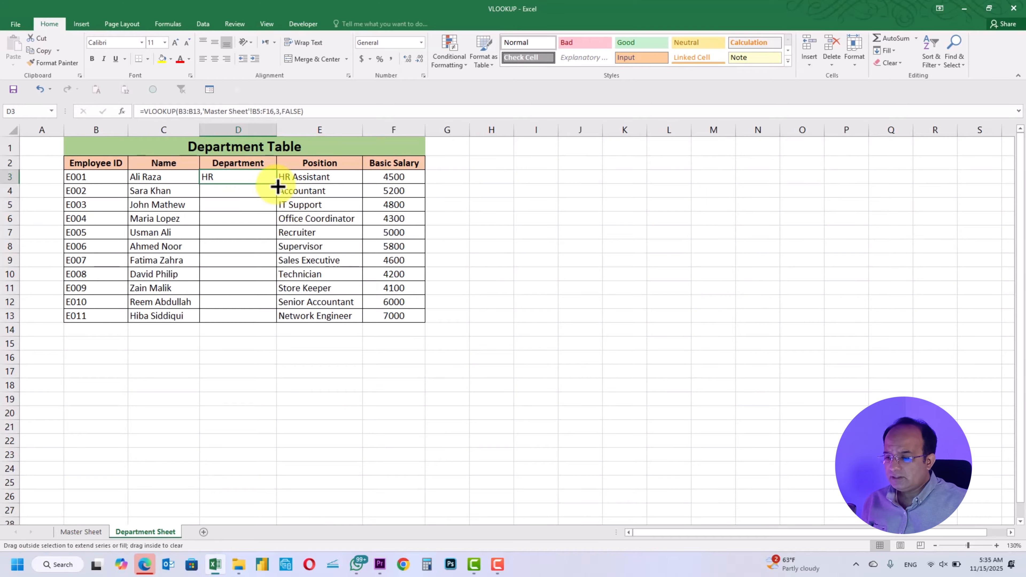
pyautogui.moveTo(277, 186); pyautogui.dragTo(268, 296)
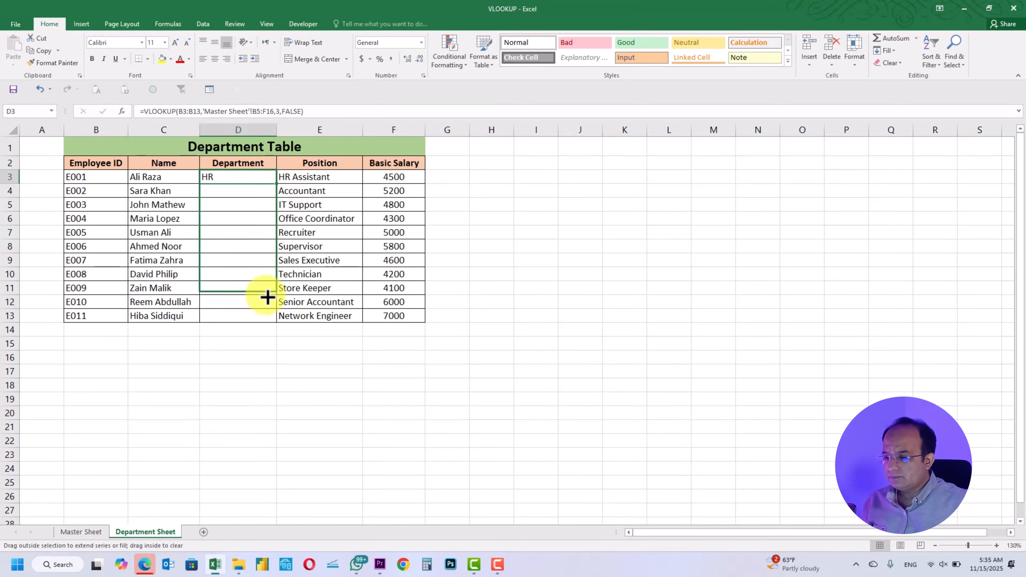